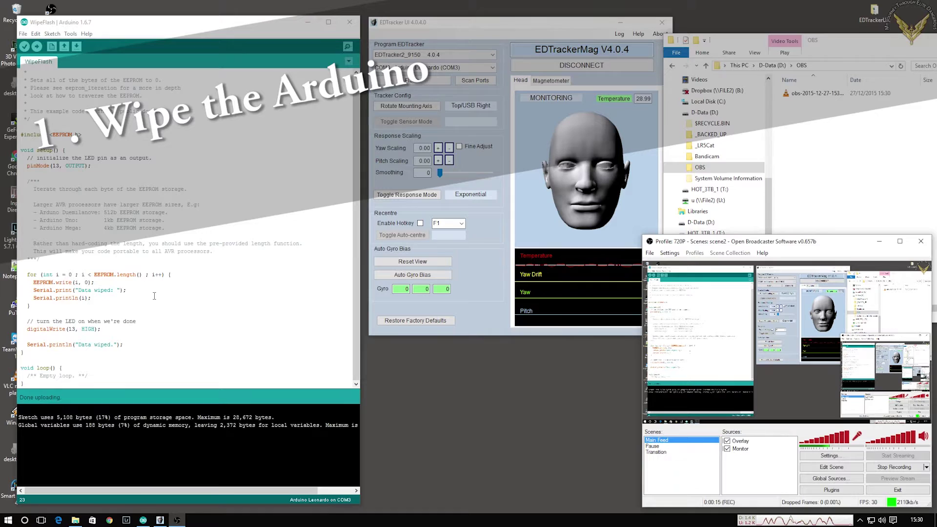
Disconnect the tracker in EDTracker UI and return to the WipeFlash sketch in the Arduino IDE
left_click_drag(21, 135, 144, 388)
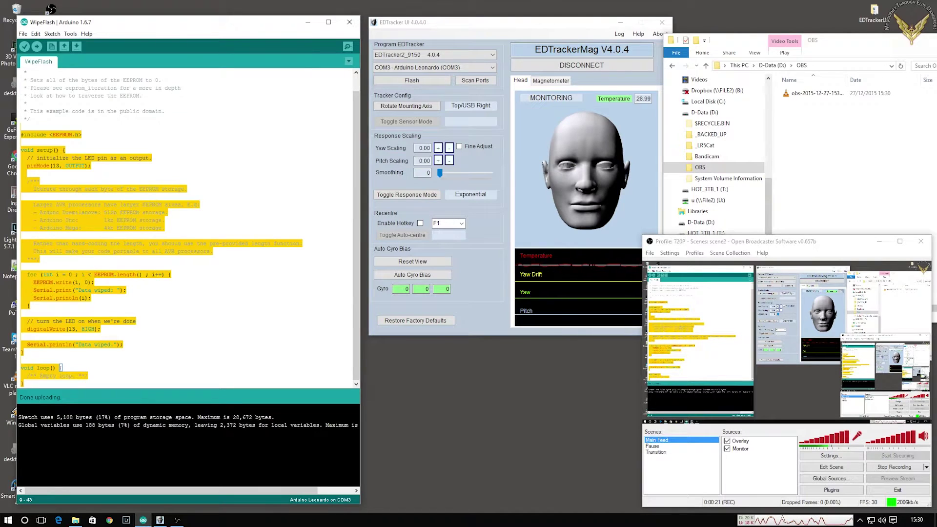
left_click(617, 65)
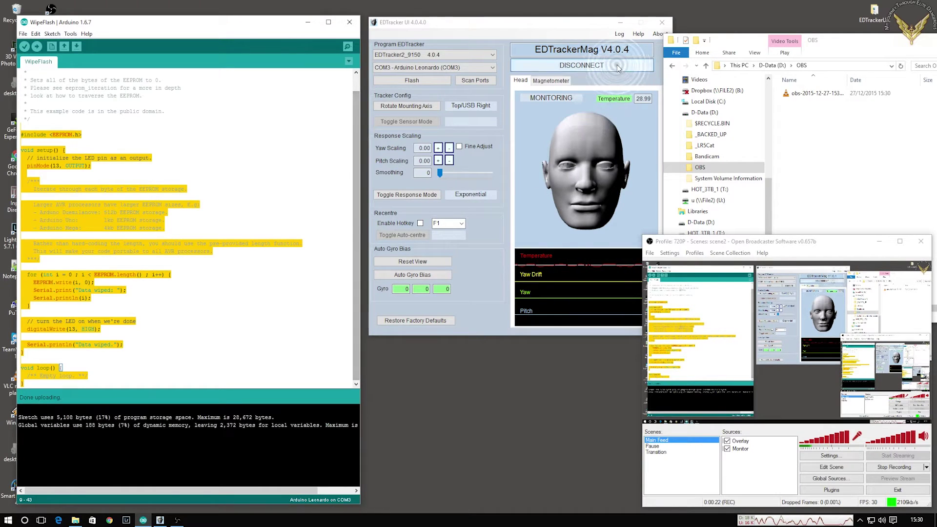
left_click(82, 69)
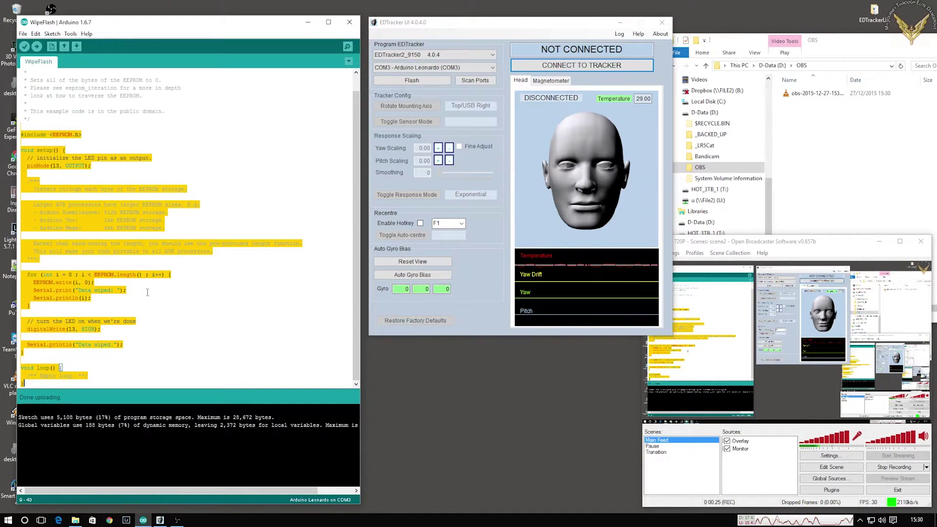
Open the serial monitor for COM3 and upload the WipeFlash sketch to the Arduino Leonardo
left_click(147, 292)
left_click_drag(118, 298, 22, 274)
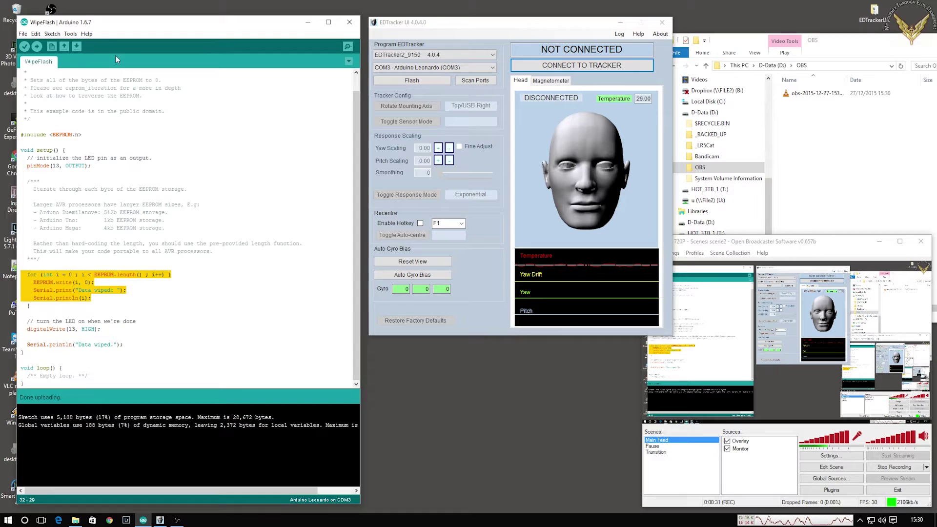
left_click(348, 47)
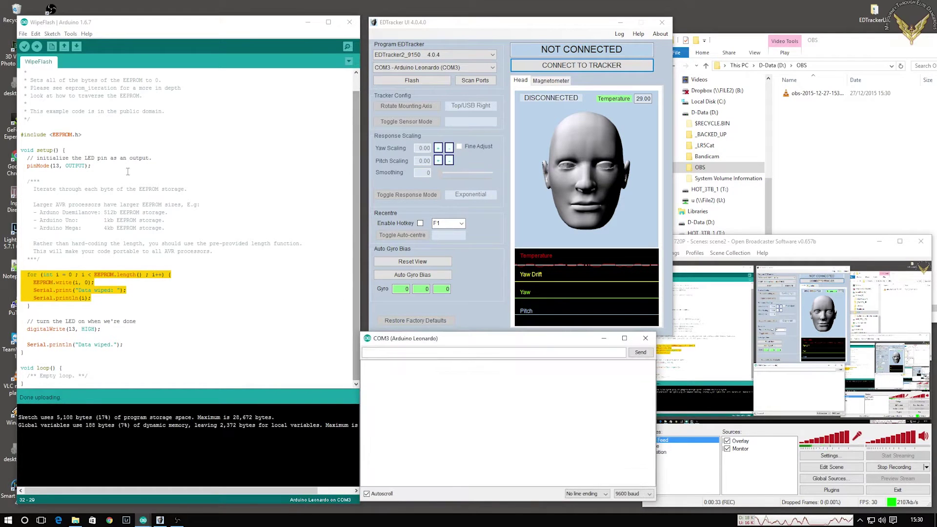
left_click(37, 46)
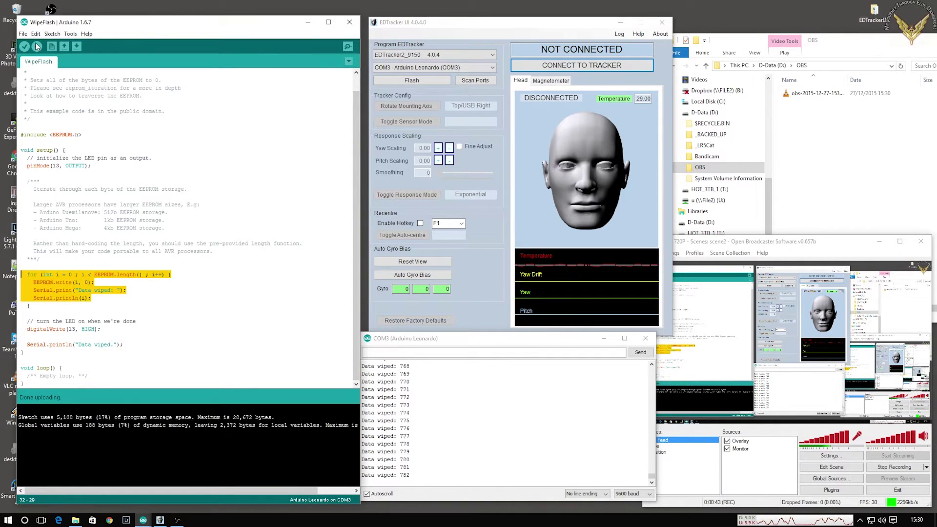
Look through the EEPROM wipe output in the serial monitor up to its final line, and close the monitor
left_click_drag(414, 453, 363, 396)
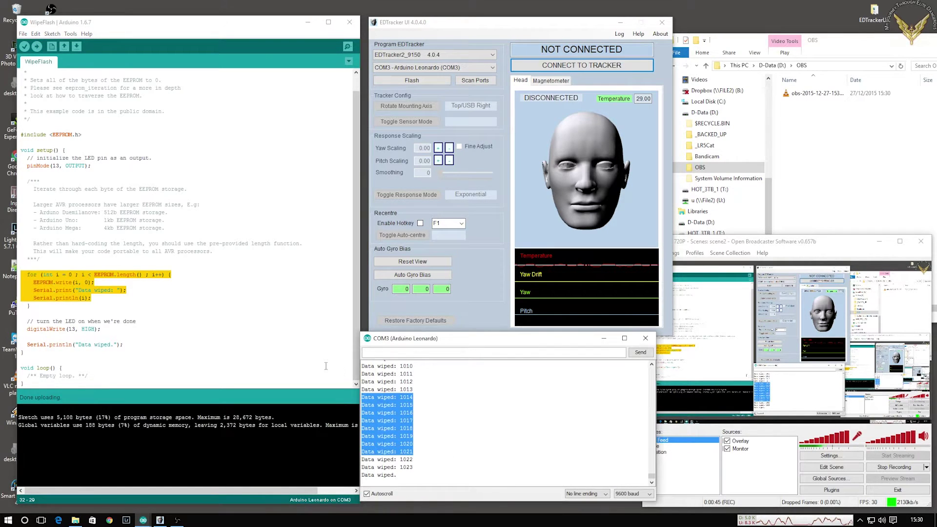
left_click(37, 46)
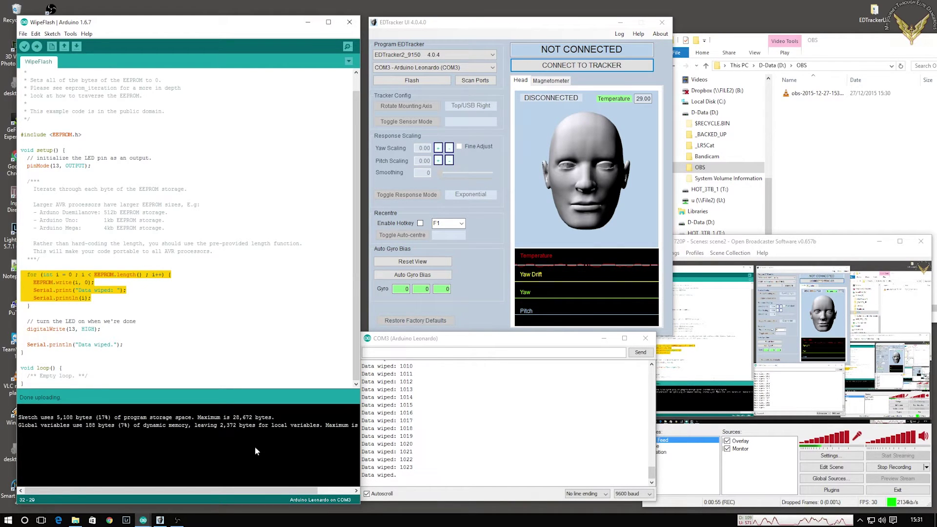
left_click(467, 379)
key("ctrl+a")
scroll(467, 379, "up", 10)
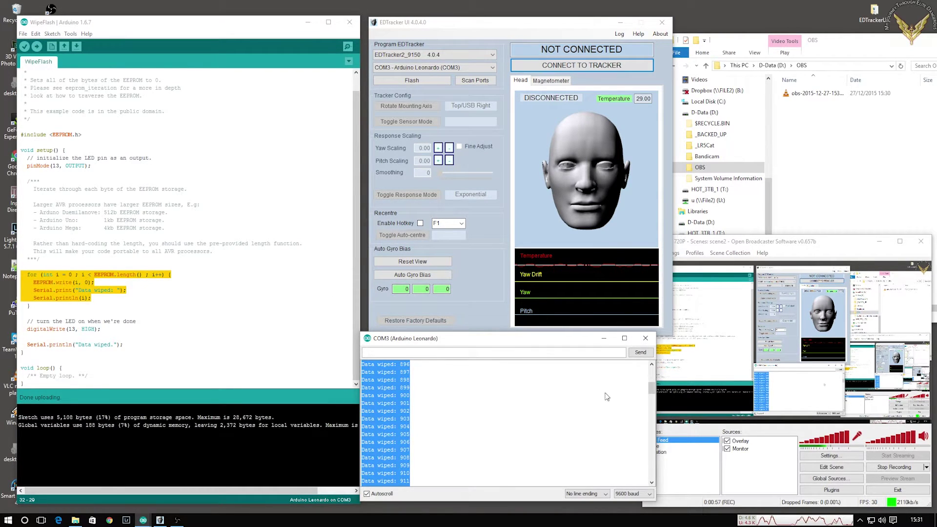
left_click_drag(652, 388, 652, 474)
left_click_drag(362, 366, 412, 428)
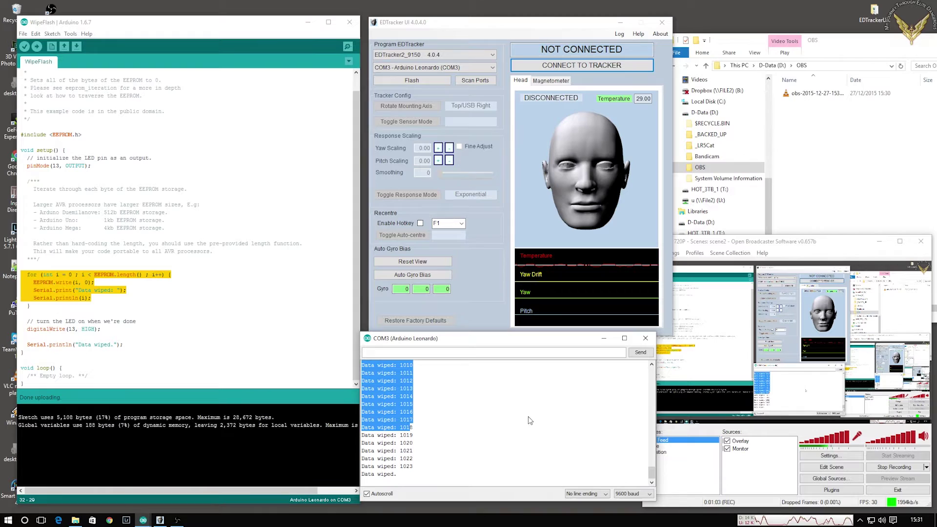
left_click(644, 338)
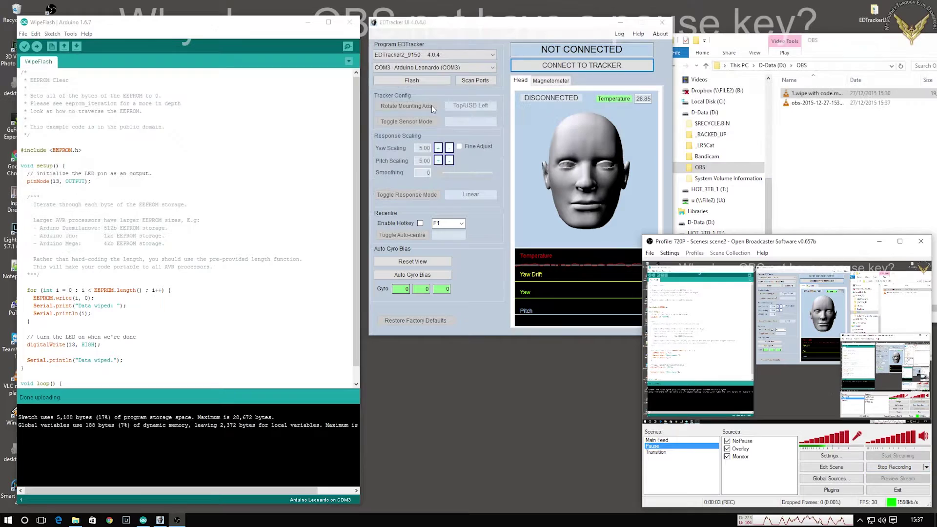
Switch to EDTracker UI and flash the EDTracker2_9150 4.0.4 firmware to the Arduino Leonardo on COM3
left_click(445, 27)
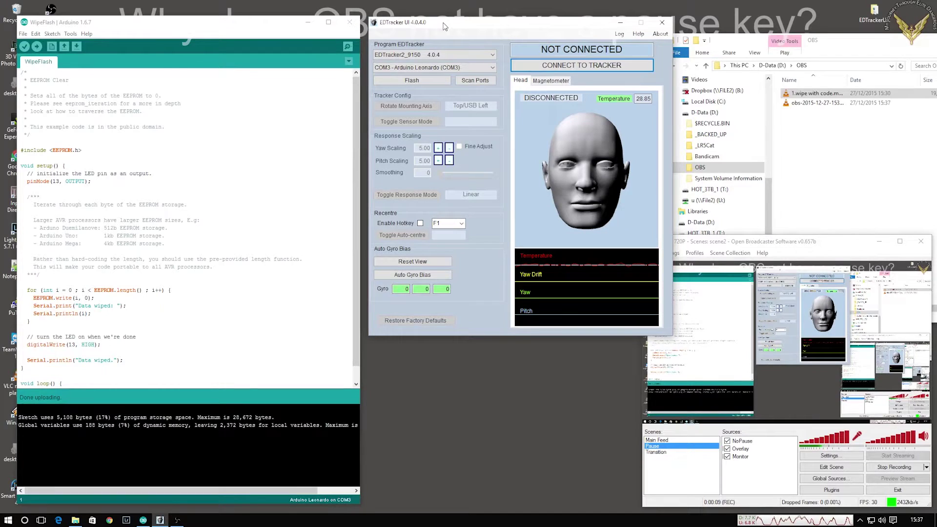
left_click(459, 58)
left_click(439, 78)
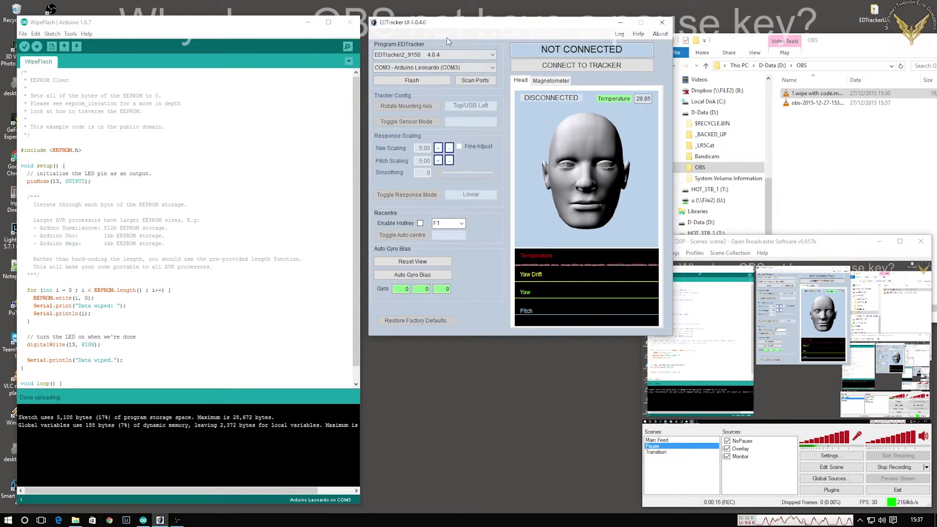
left_click(466, 78)
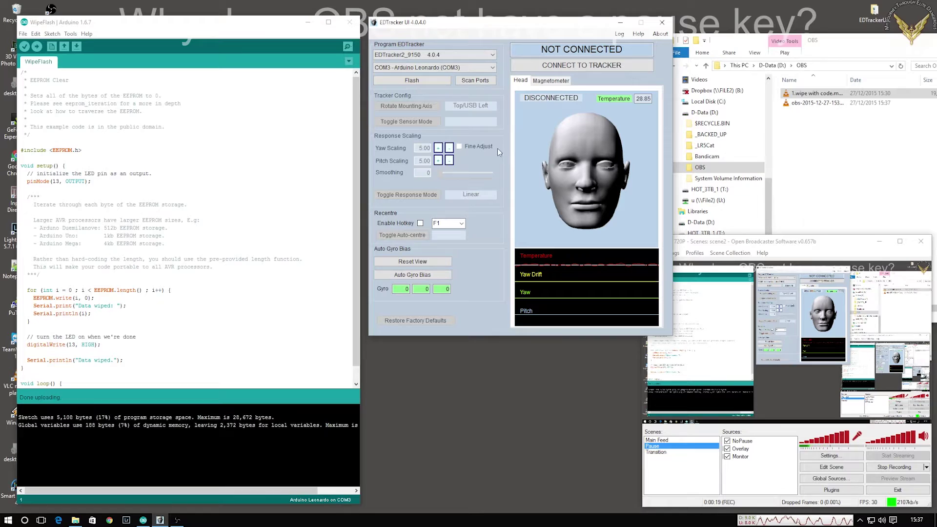
left_click(401, 84)
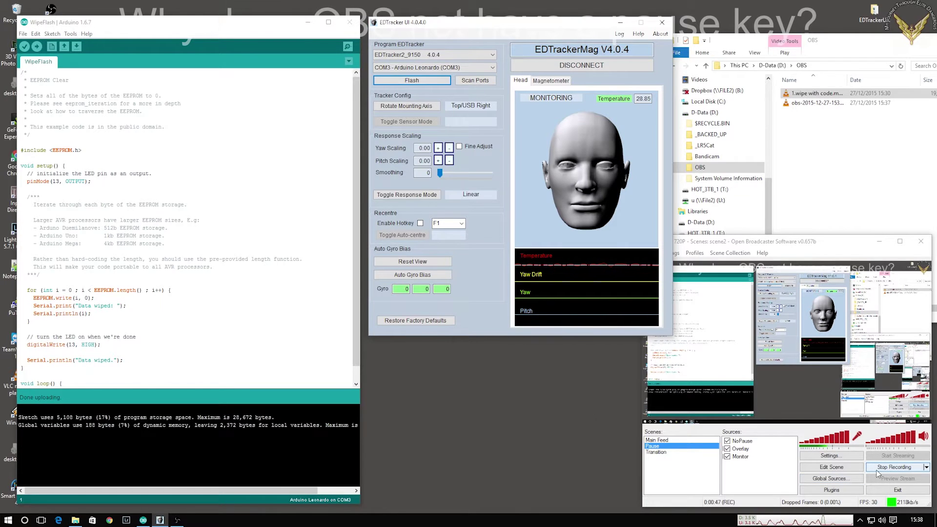
left_click(908, 467)
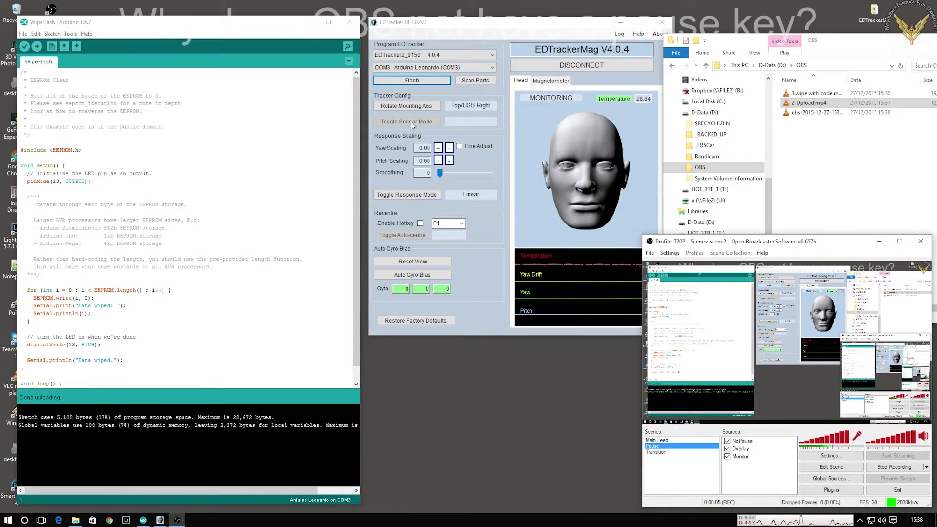
Rotate the tracker's mounting axis to Top/USB Front
left_click(405, 106)
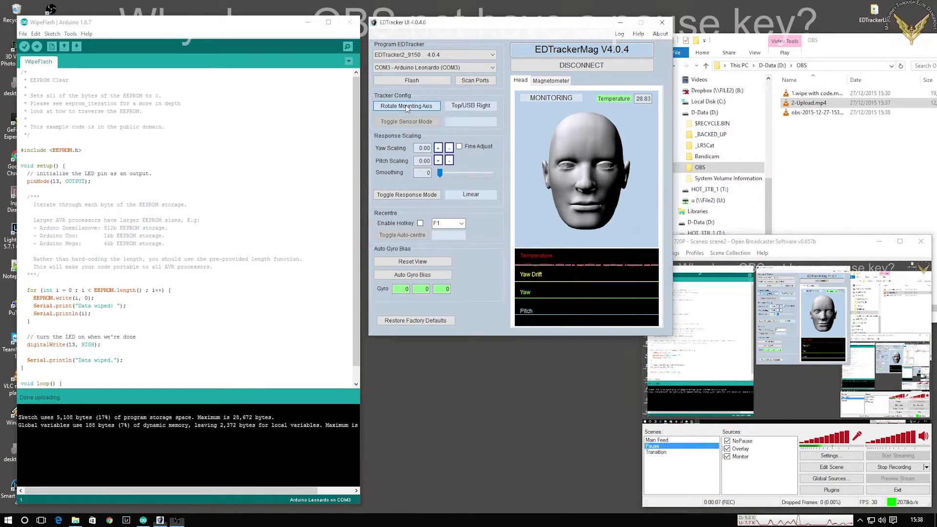
left_click(406, 106)
left_click(406, 107)
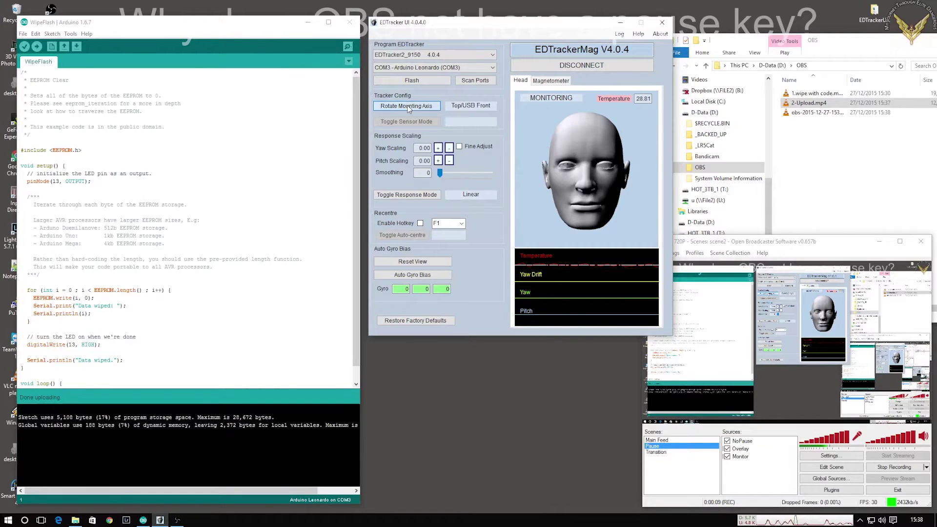
left_click(408, 108)
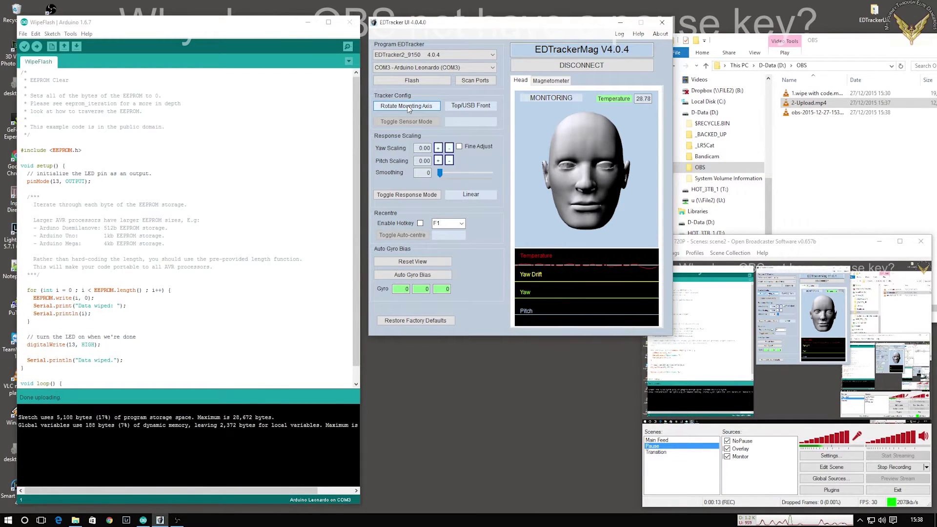
Set both the yaw scaling and the pitch scaling to 5.00 and reset the head view
left_click(438, 148)
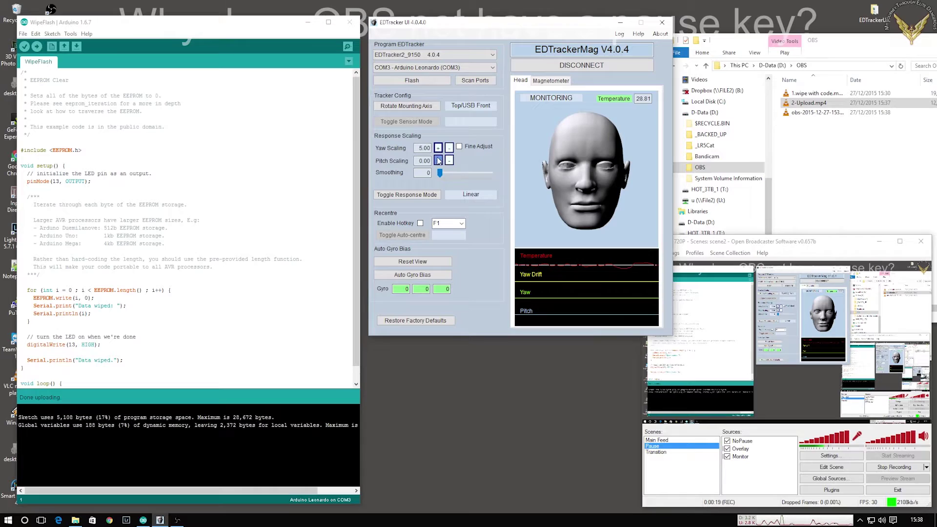
left_click(439, 161)
left_click(438, 161)
left_click(438, 161)
left_click(439, 161)
left_click(438, 161)
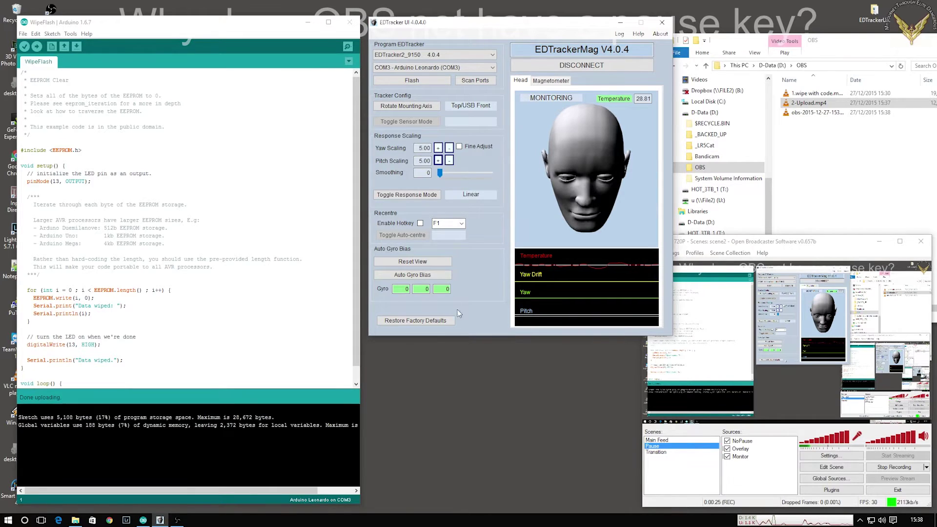
left_click(427, 262)
left_click(428, 262)
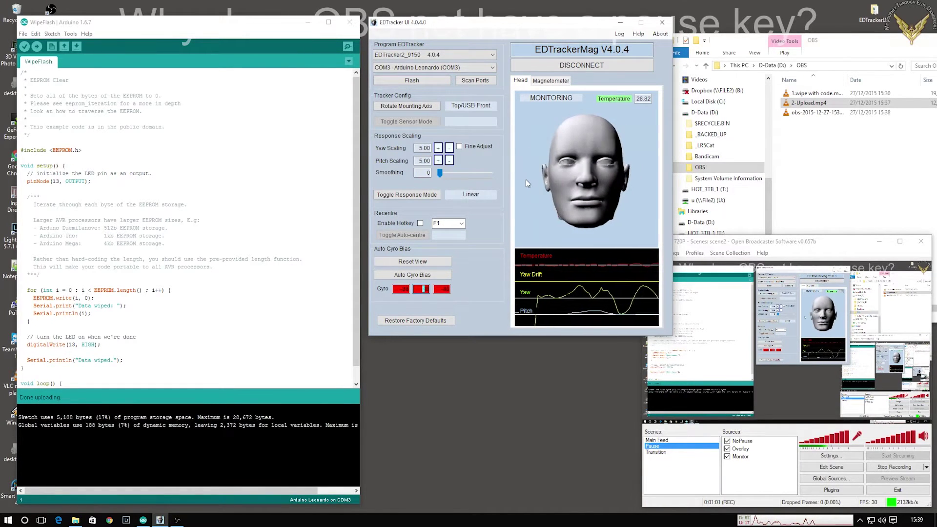
Recollect the magnetometer calibration points with a raised sensitivity and save the calibration
left_click(535, 82)
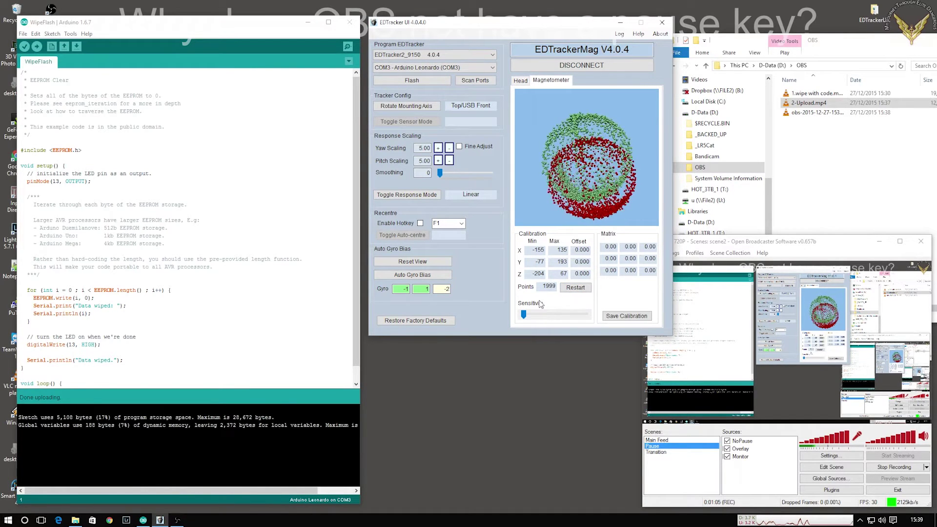
left_click_drag(524, 315, 573, 315)
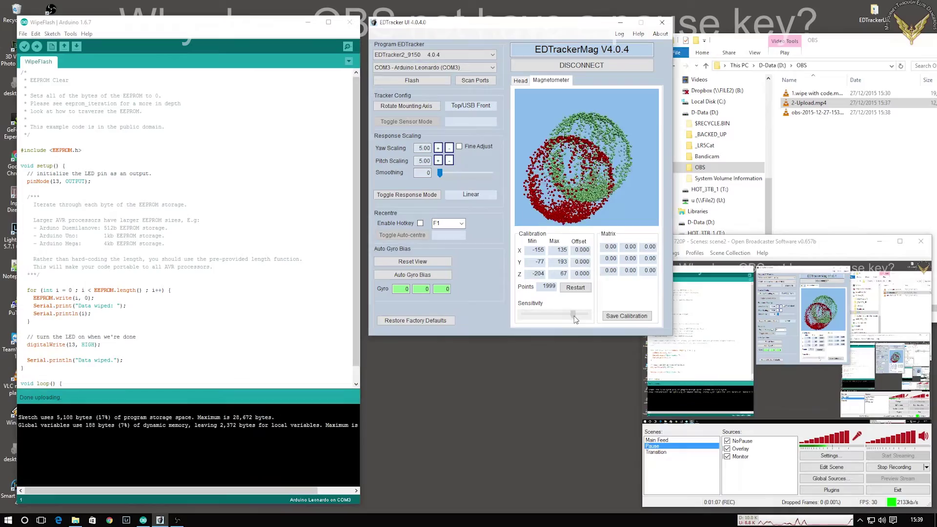
left_click(576, 288)
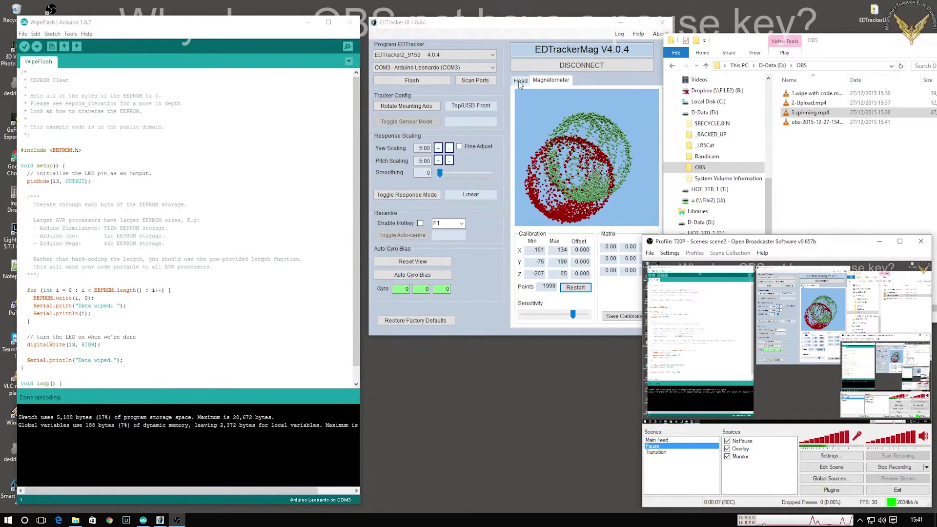
left_click(608, 333)
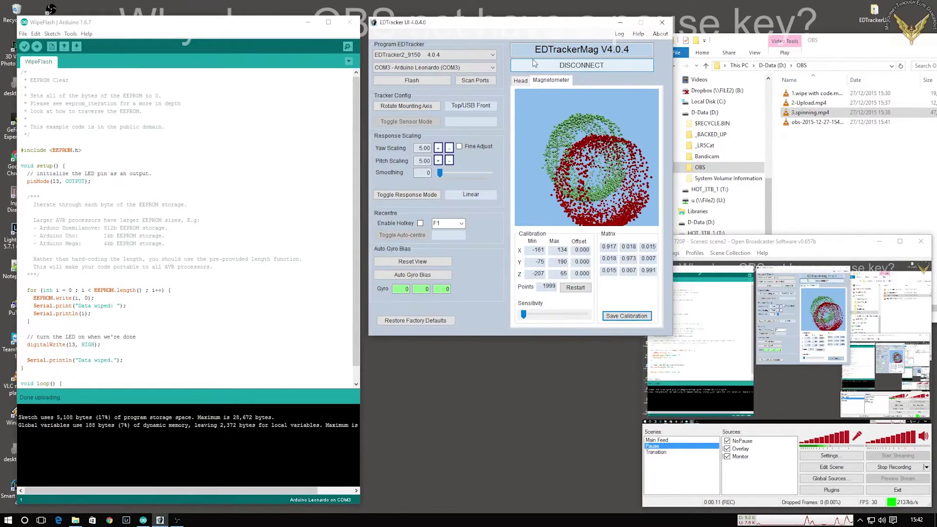
Return to the head display, reset its view and run Auto Gyro Bias
left_click(521, 81)
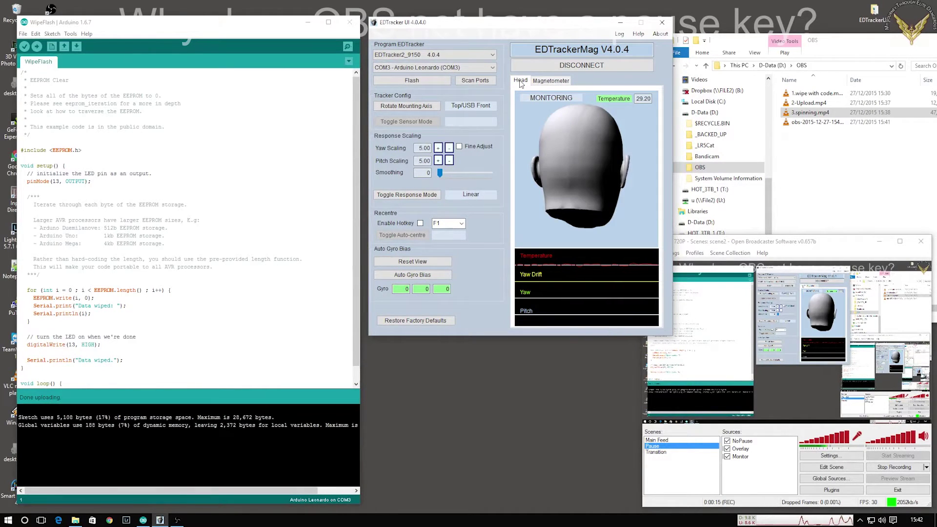
left_click(438, 262)
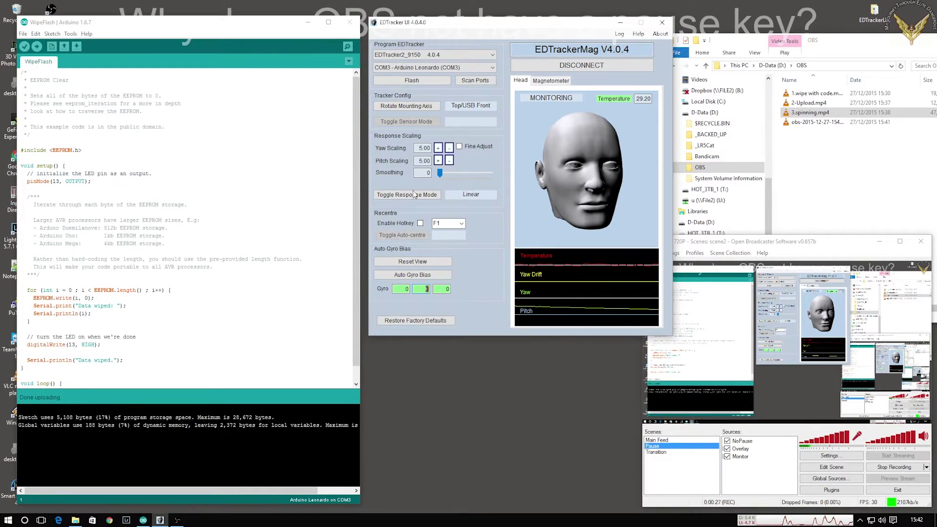
left_click(423, 276)
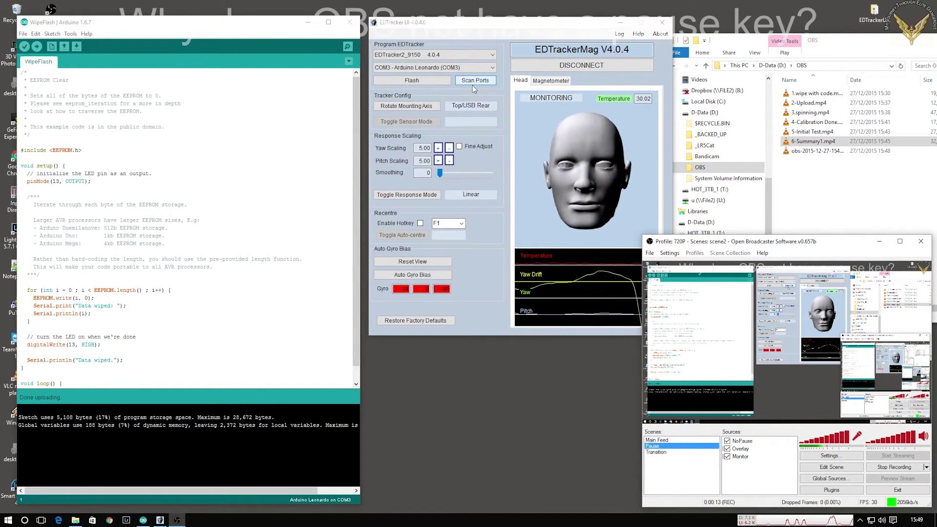
Repeat the Auto Gyro Bias calibration and reset the head view
left_click(432, 260)
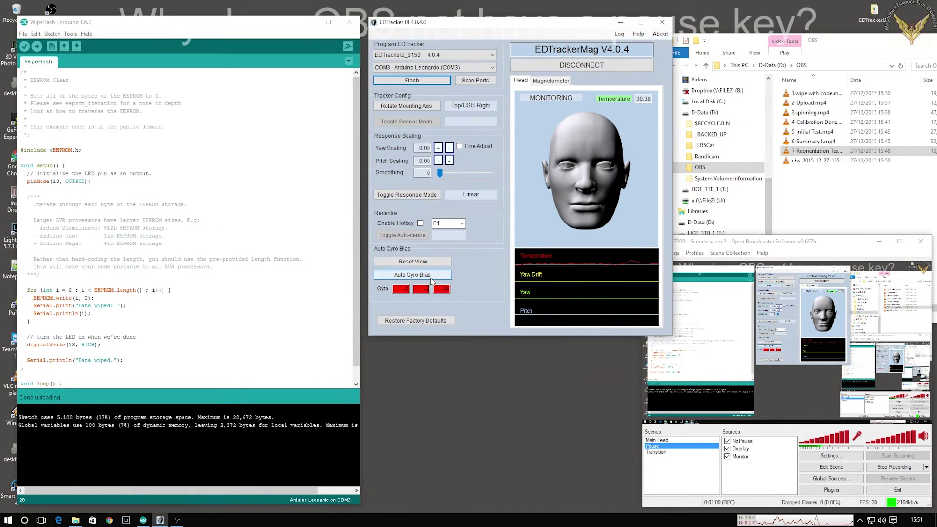
left_click(431, 276)
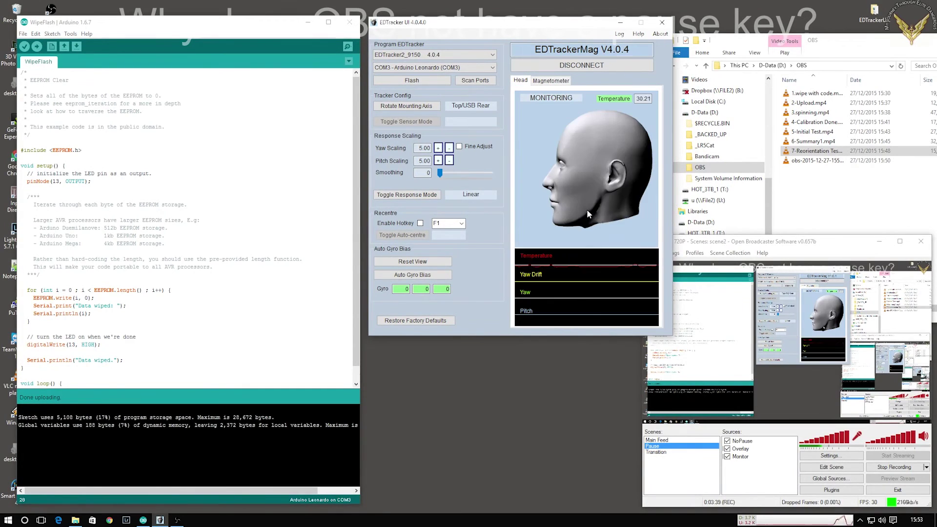
left_click(419, 275)
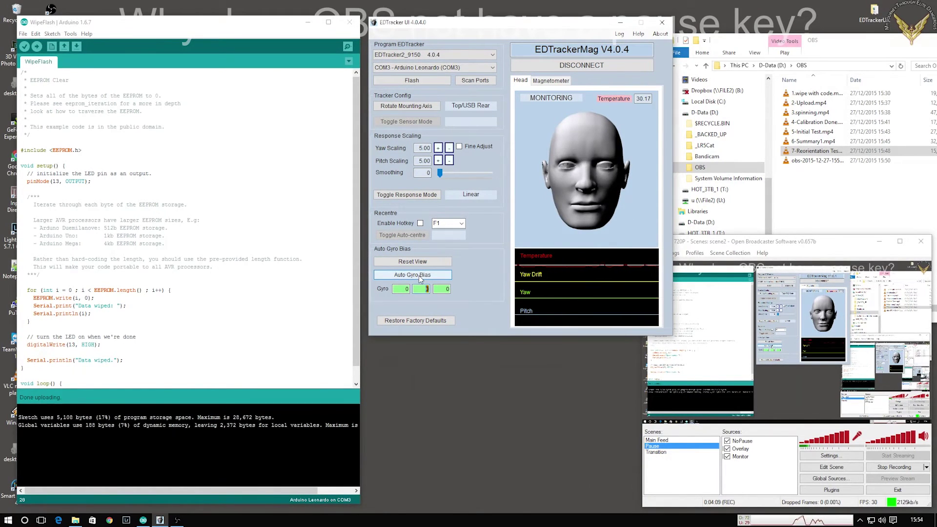
left_click(428, 262)
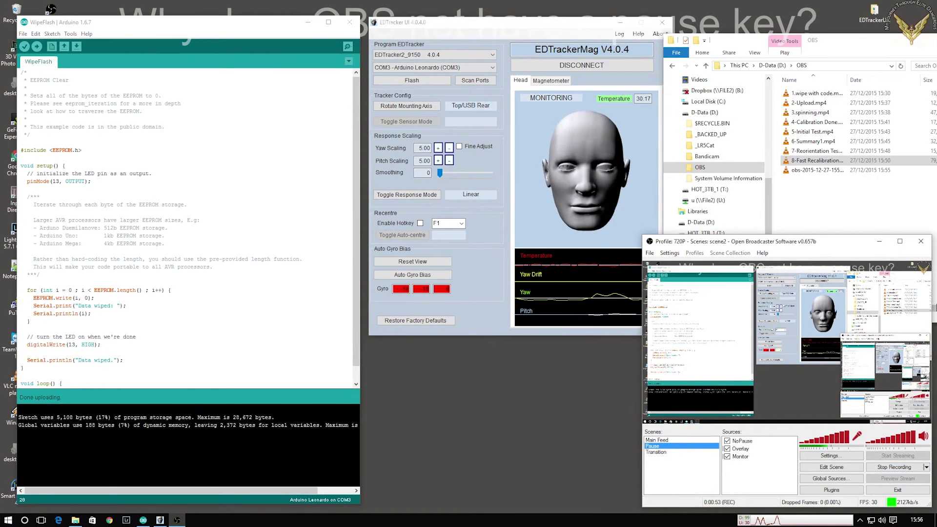
Switch the response mode to Exponential and raise the yaw scaling to 5.00 and the pitch scaling to 7.00
left_click(411, 197)
left_click(413, 198)
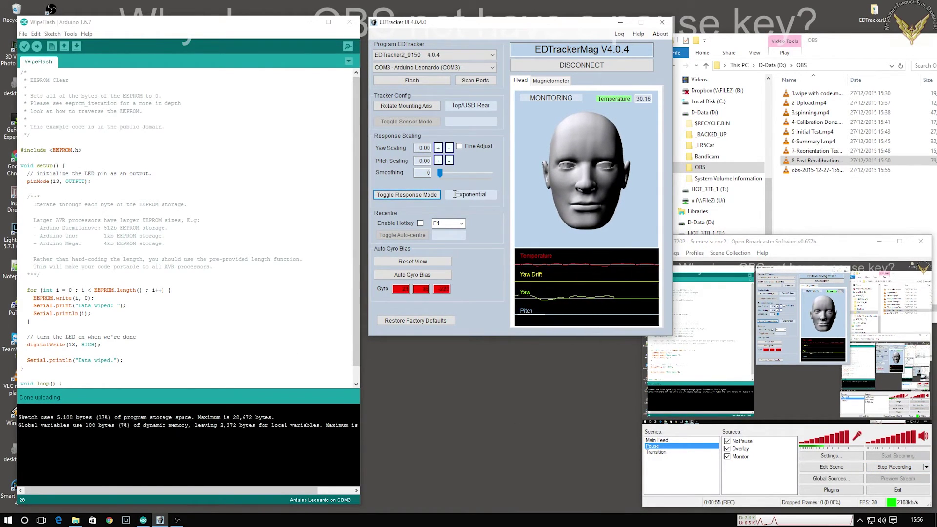
left_click(439, 148)
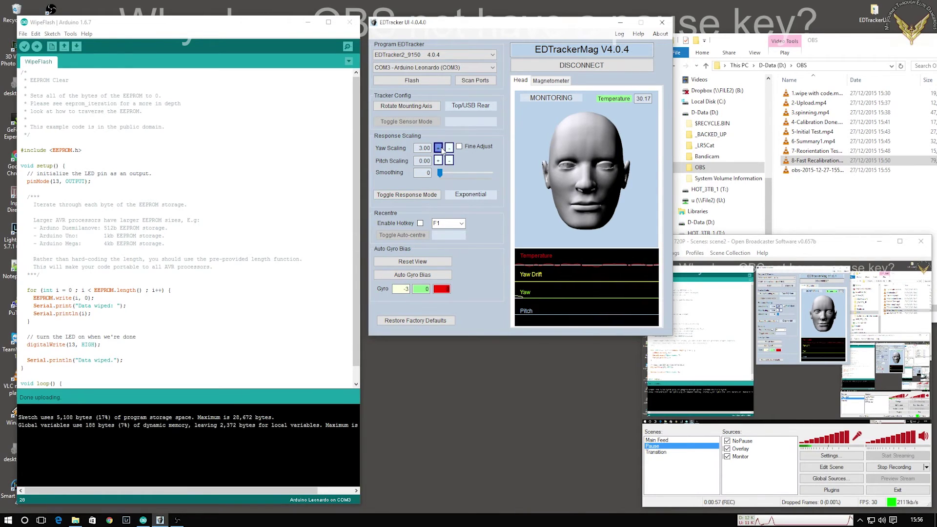
left_click(438, 160)
left_click(439, 160)
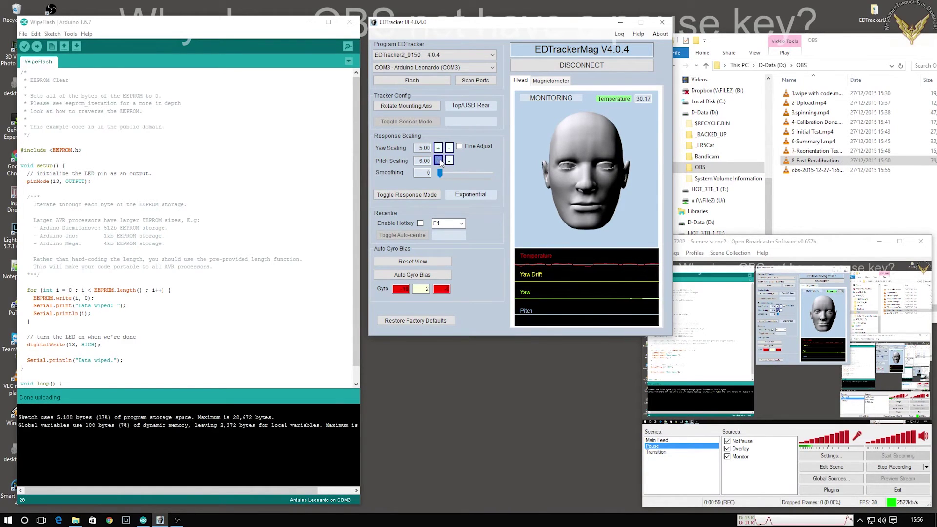
Increase the yaw scaling of the exponential response to 8.00
left_click(439, 148)
left_click(438, 148)
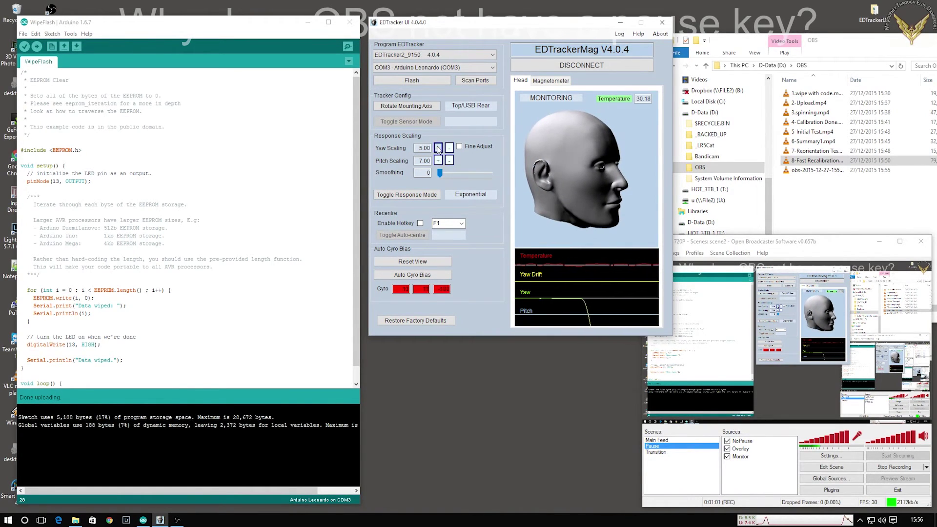
left_click(438, 148)
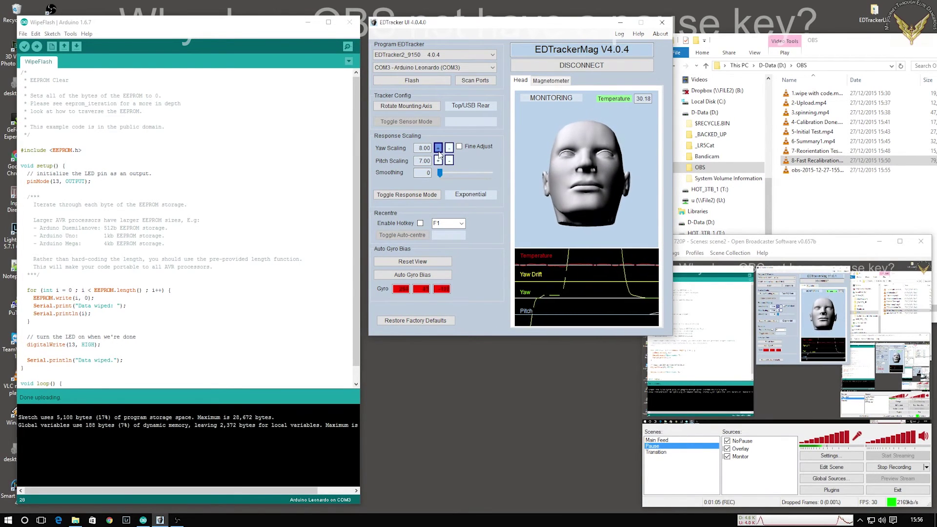
Raise the pitch scaling to 13.00 and reduce it to 11.00 while testing the head movement
left_click(438, 160)
left_click(439, 161)
left_click(439, 161)
left_click(439, 161)
left_click(438, 160)
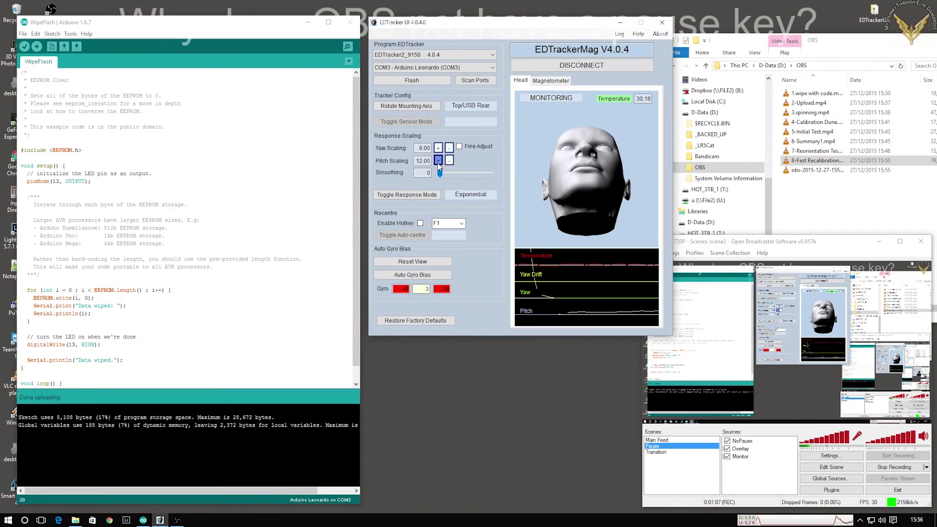
left_click(439, 160)
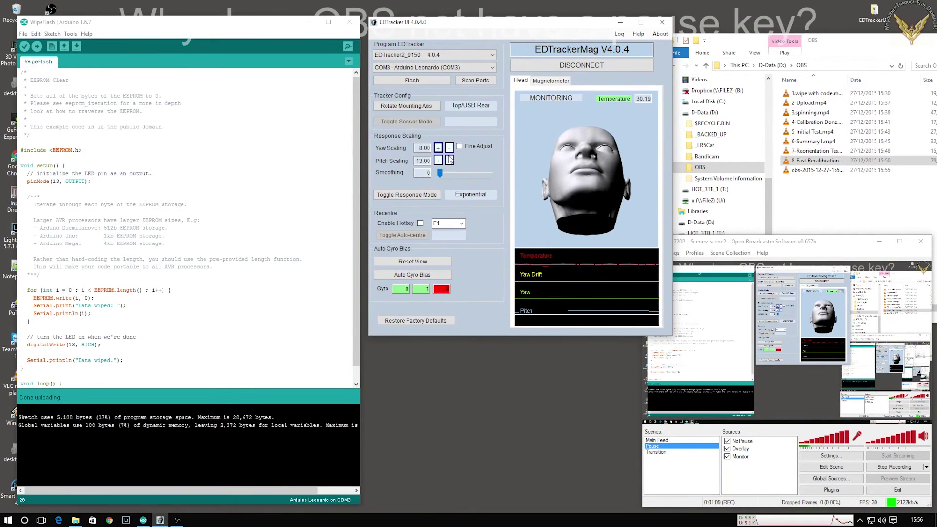
left_click(449, 160)
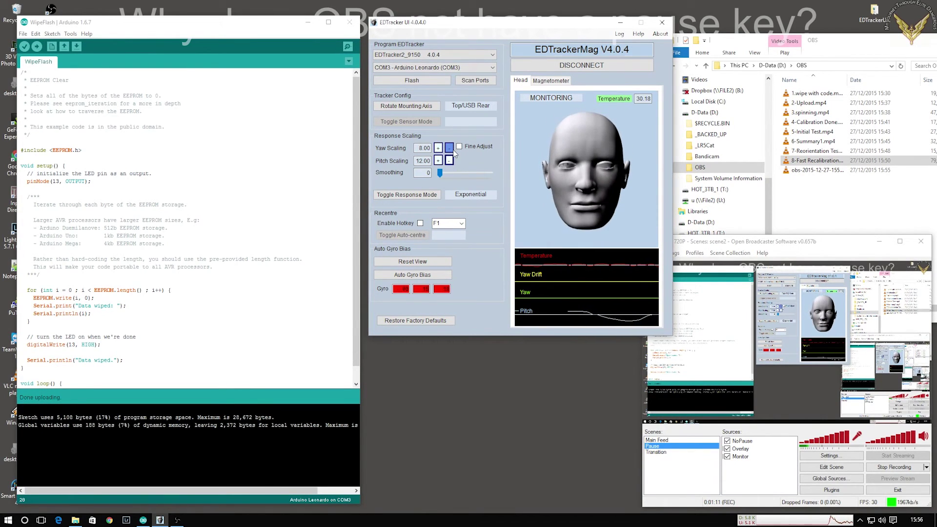
left_click(449, 161)
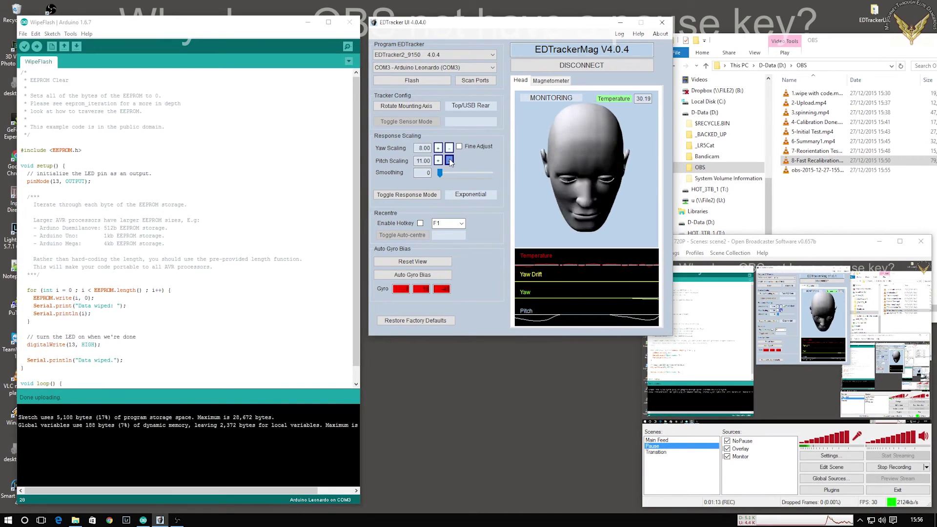